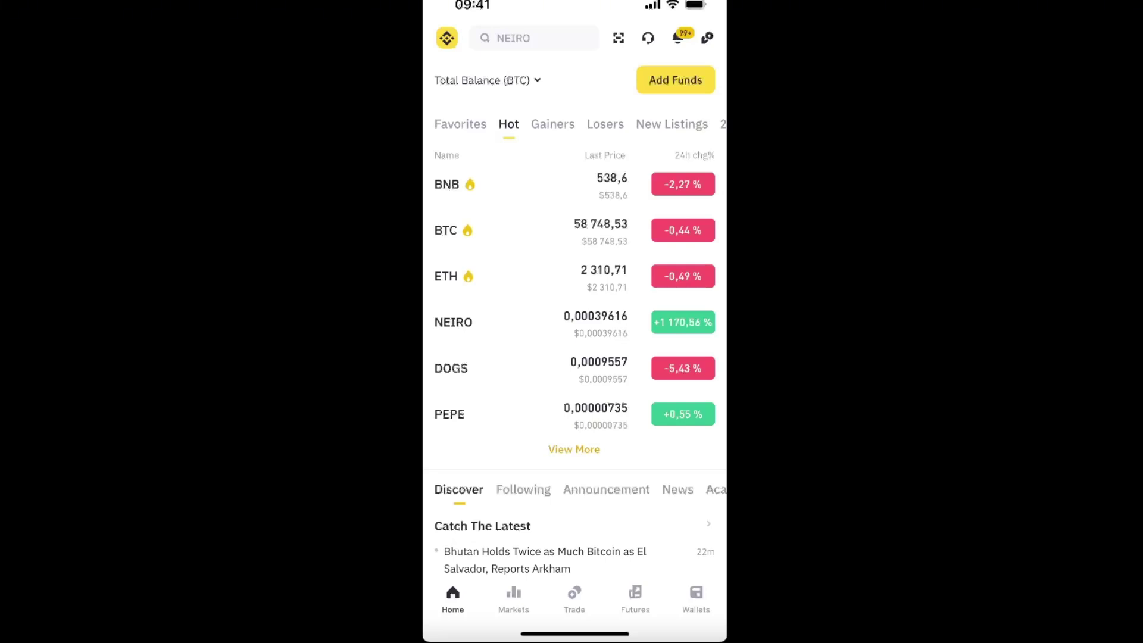
- From Wallets, start a crypto withdrawal and pick USDT as the coin
click(696, 599)
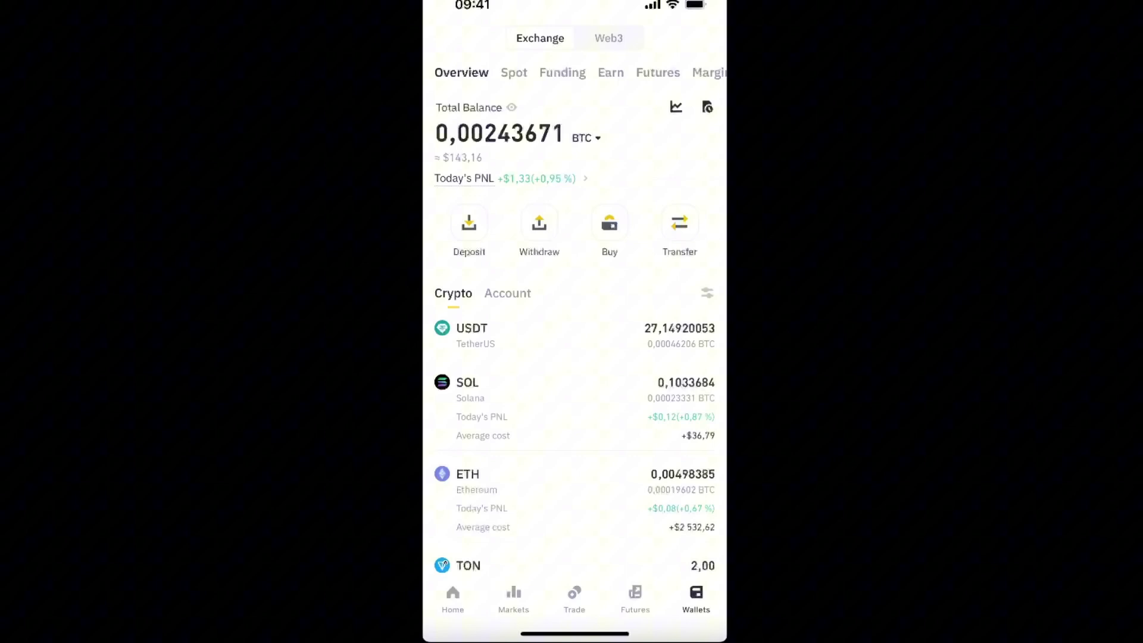
click(538, 231)
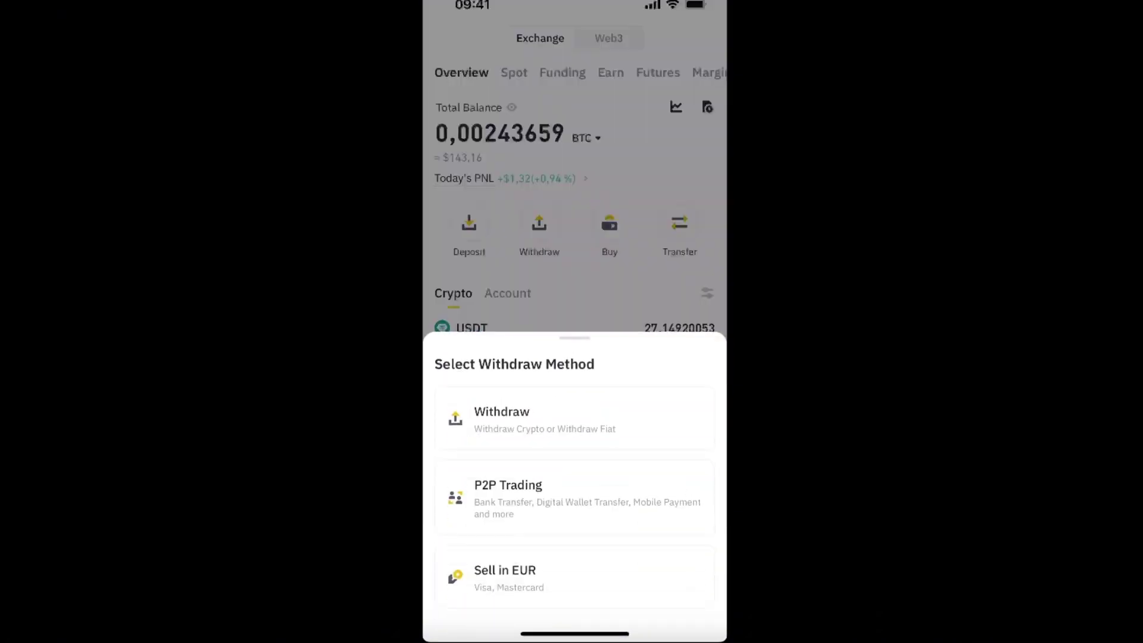
click(572, 180)
click(539, 231)
click(574, 420)
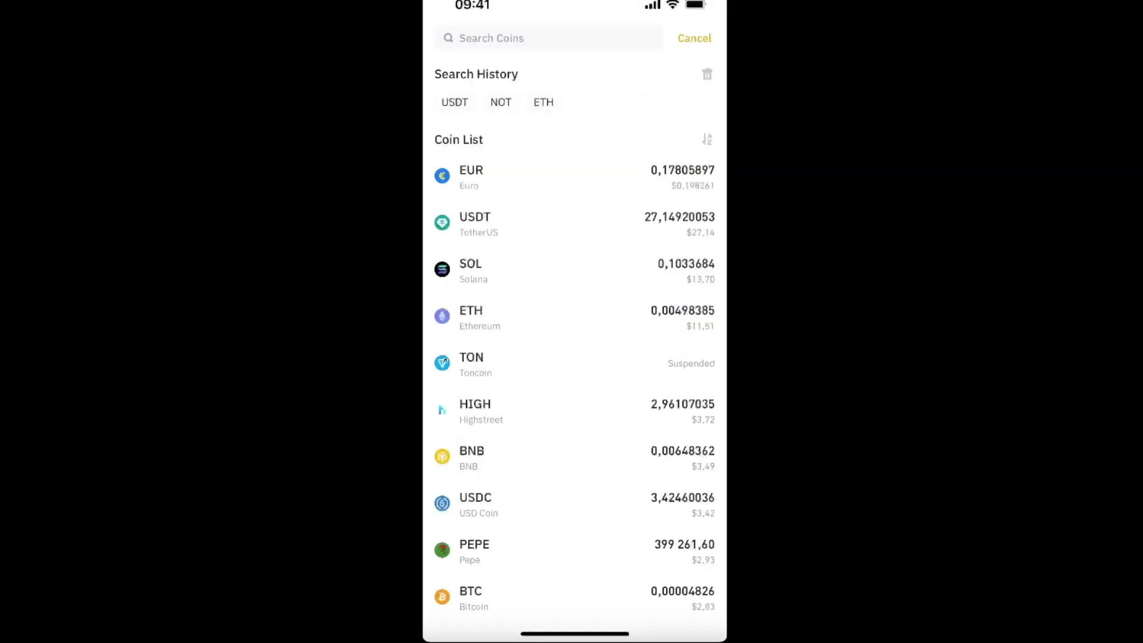
click(574, 224)
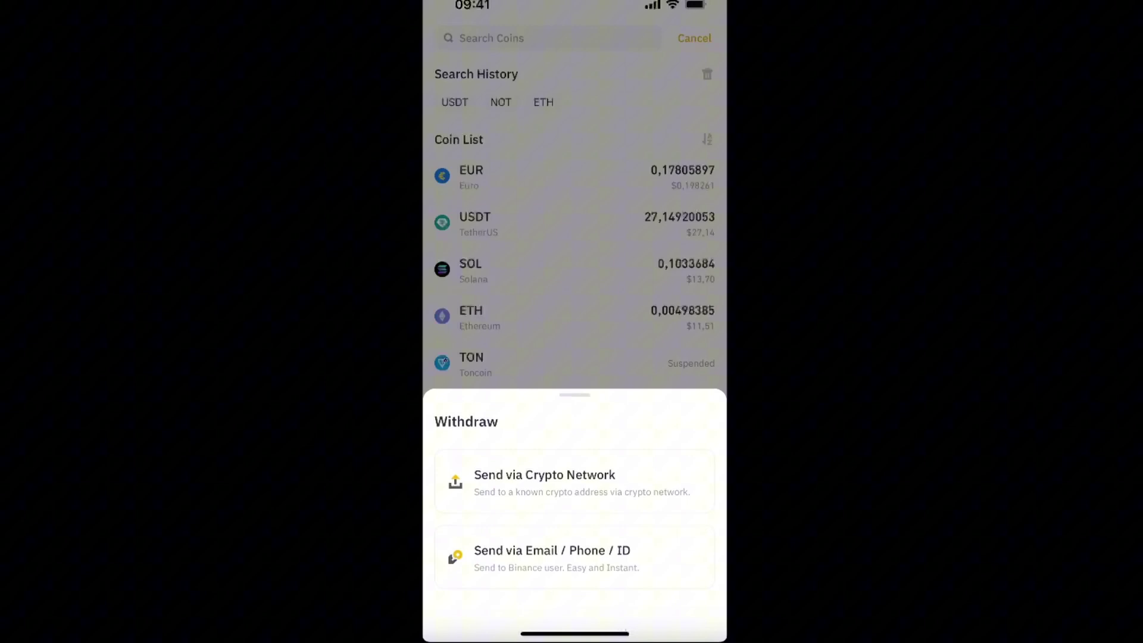
- Choose Send via Crypto Network and review the withdrawal network list twice without selecting one
click(574, 483)
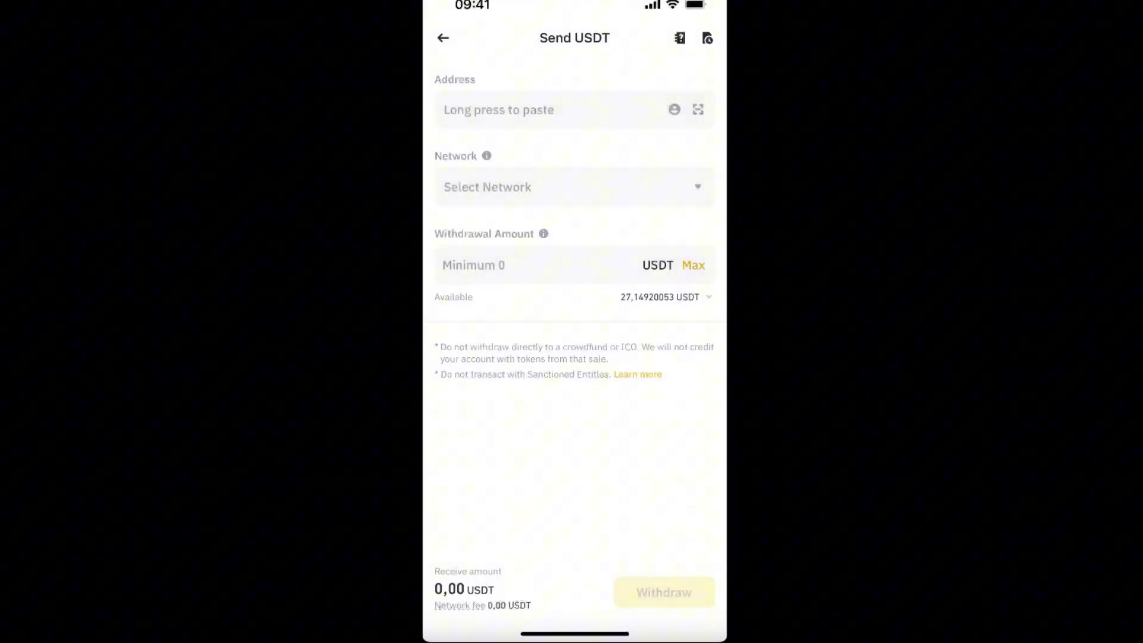
click(571, 187)
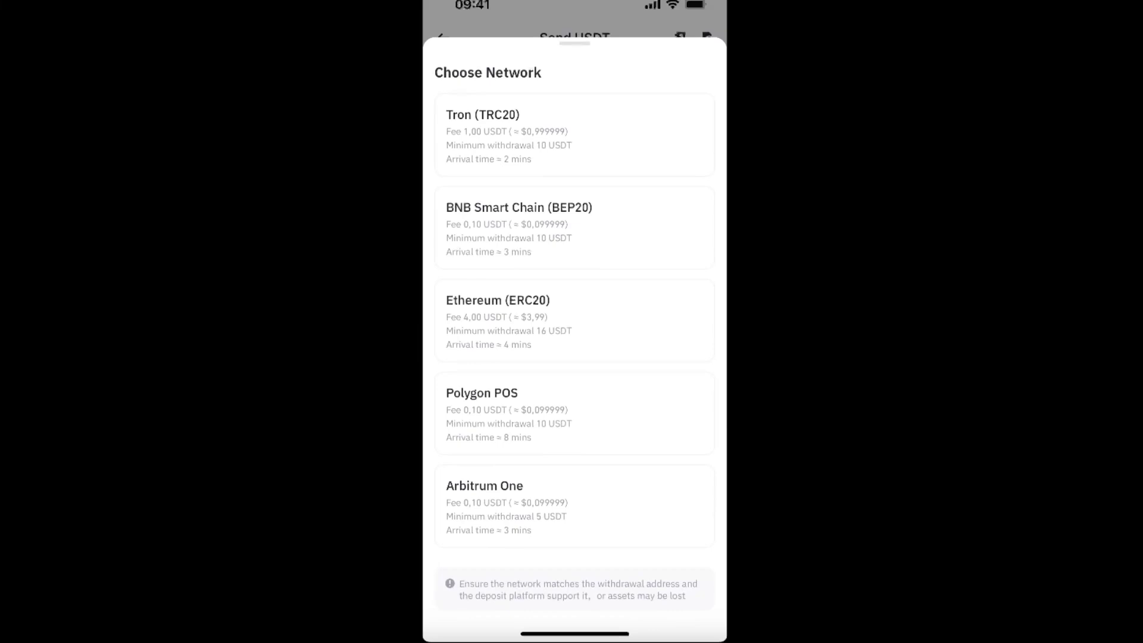
click(574, 18)
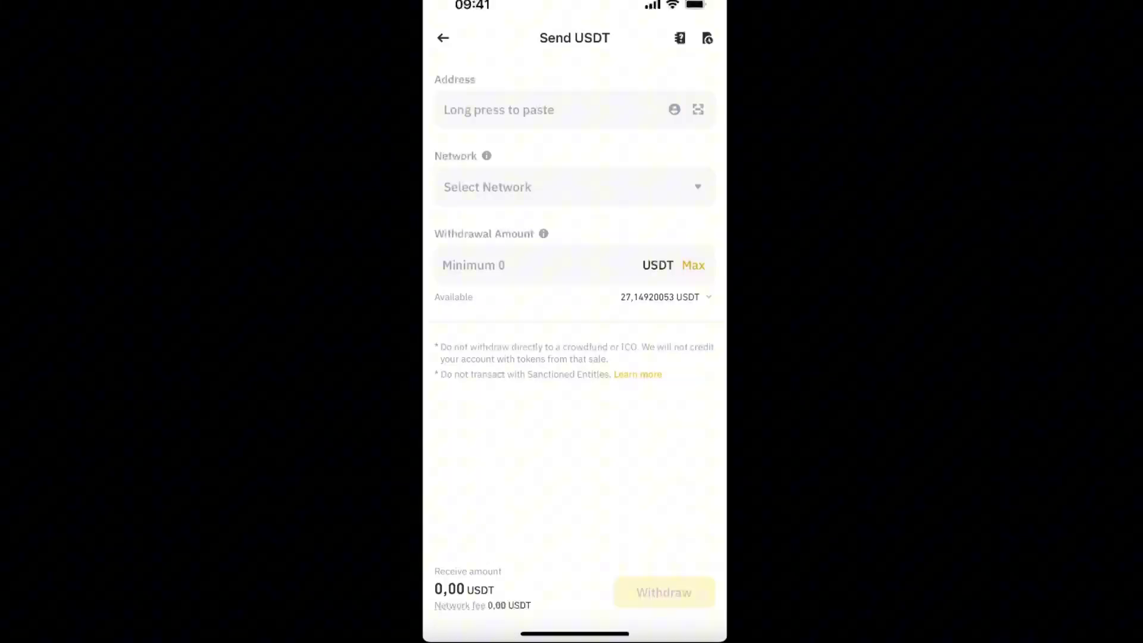
click(572, 187)
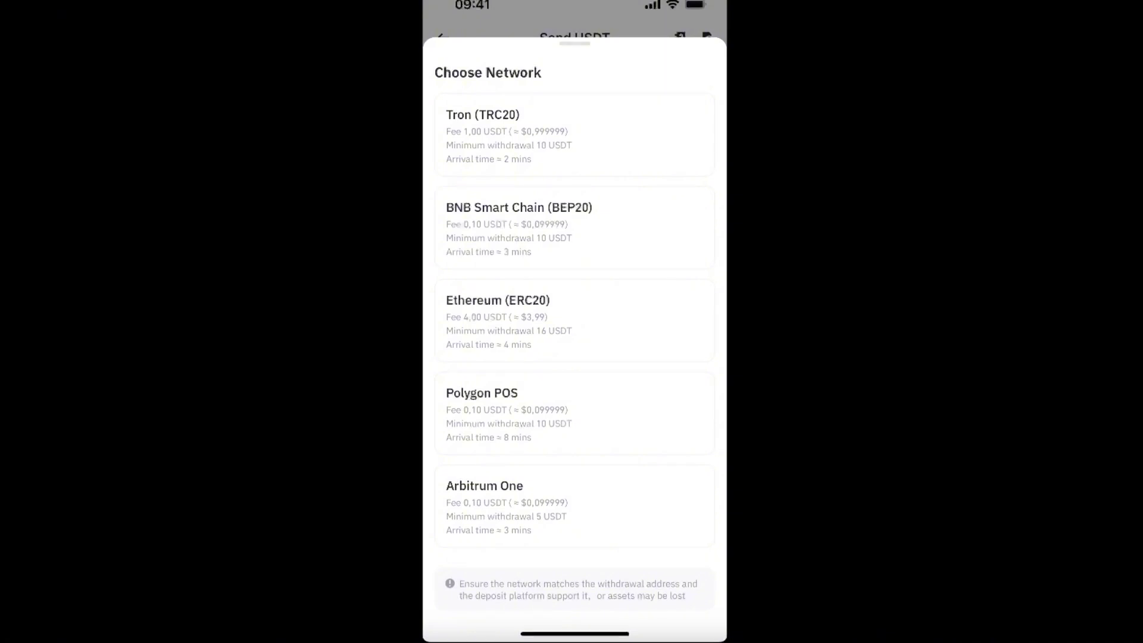
click(575, 18)
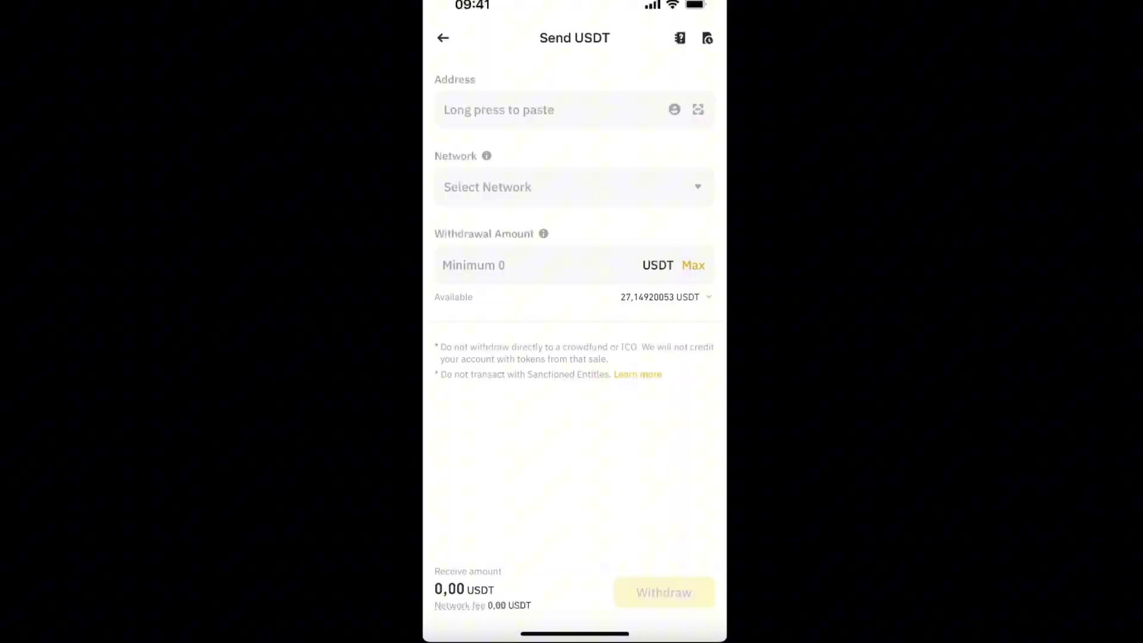
- Leave Binance for MetaMask and switch the wallet's network to BNB Chain
key(super)
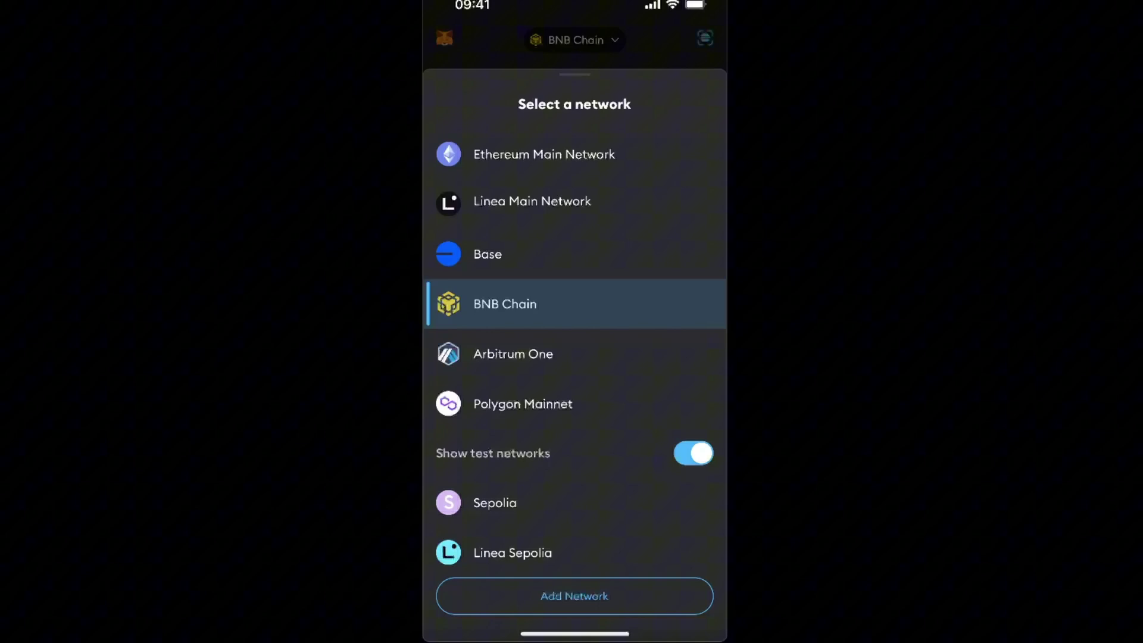
click(574, 304)
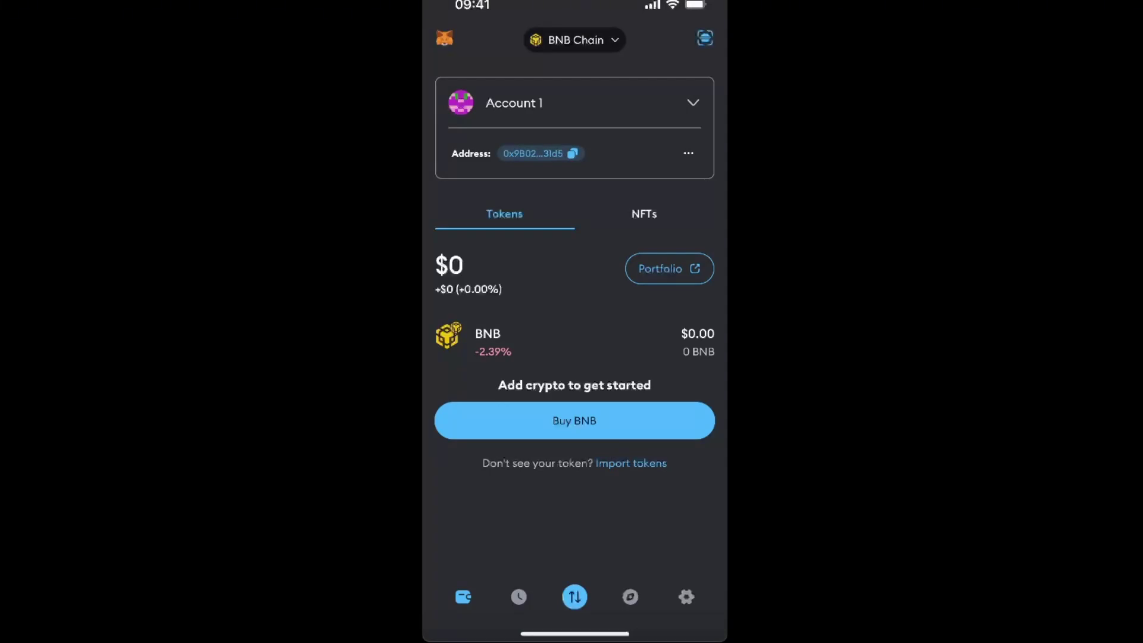
- Search MetaMask's token import for 'Usdt' and import Tether USD on BNB Chain
click(632, 463)
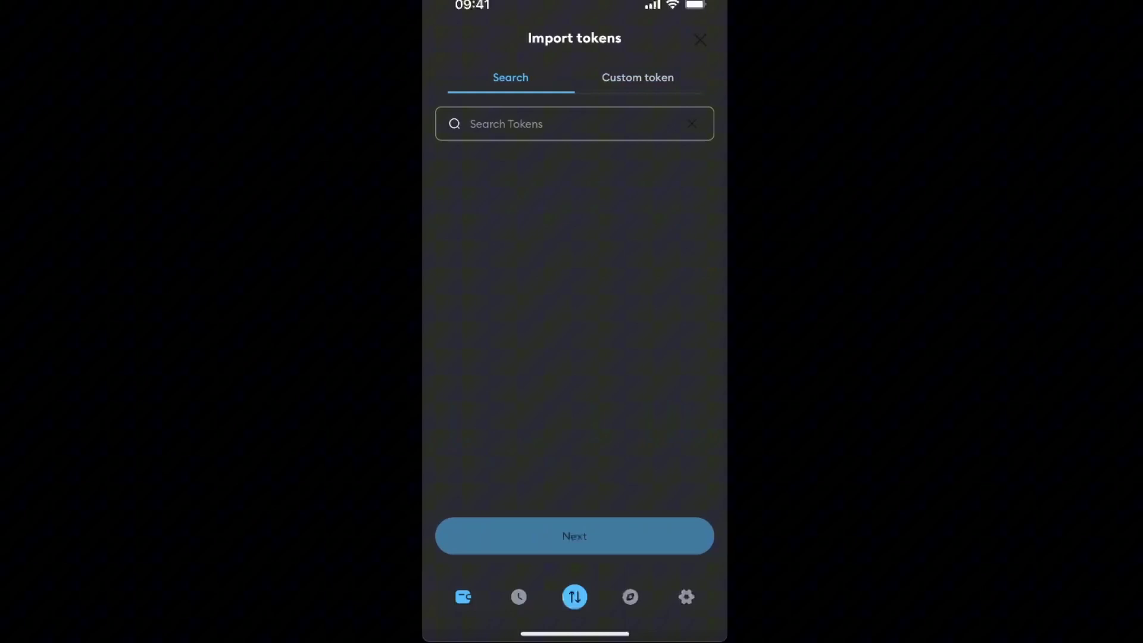
click(574, 124)
text(Usd)
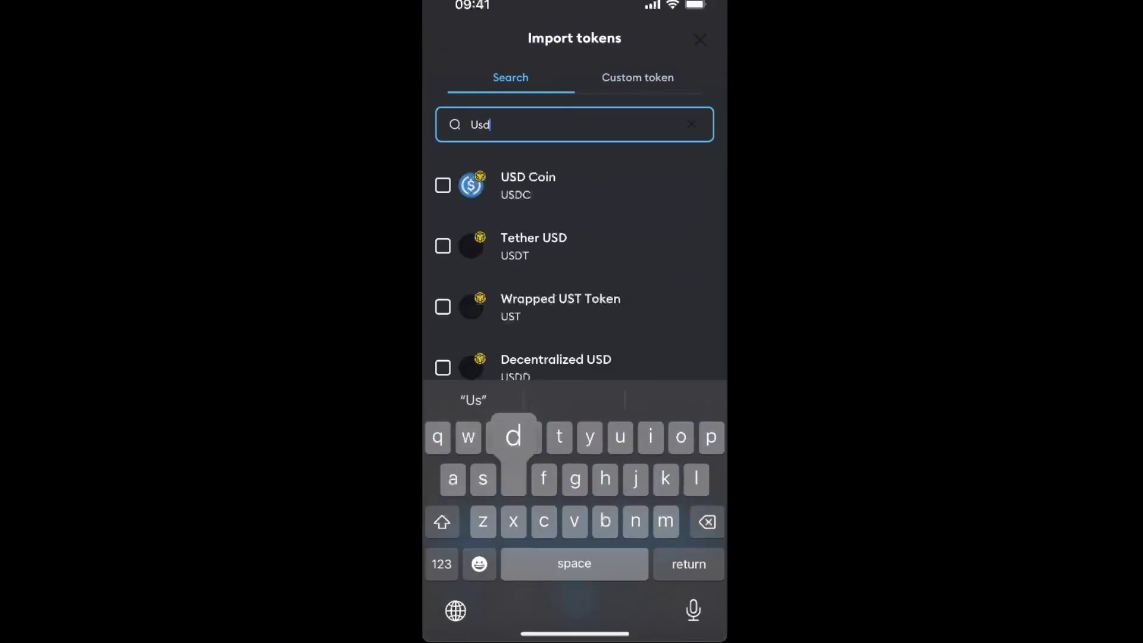
text(t)
key(Return)
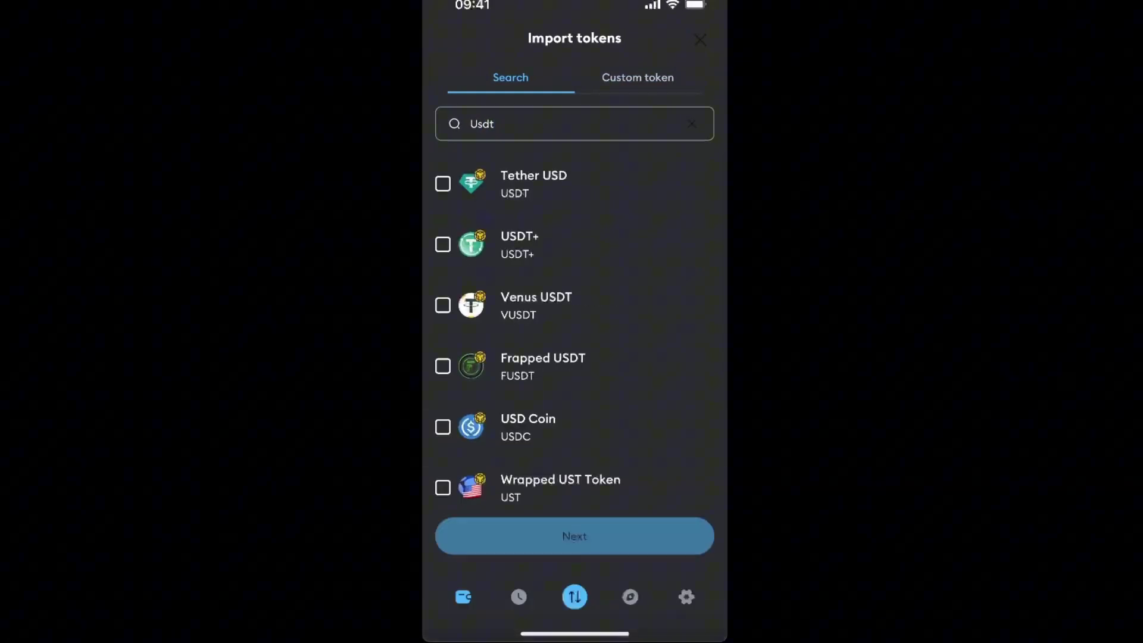
click(441, 184)
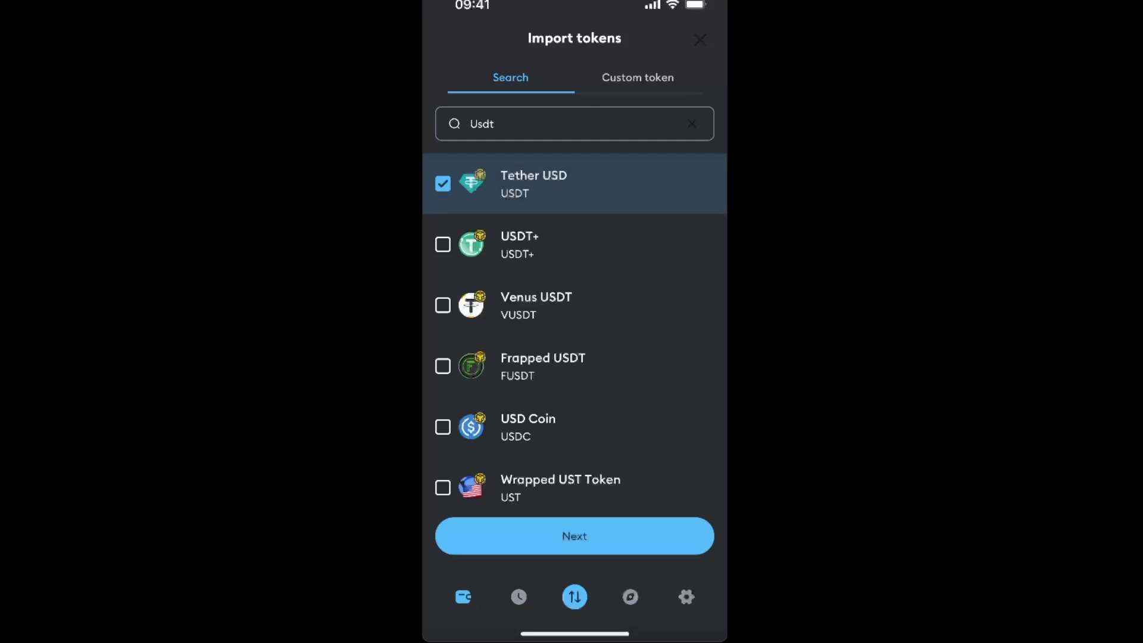
click(574, 537)
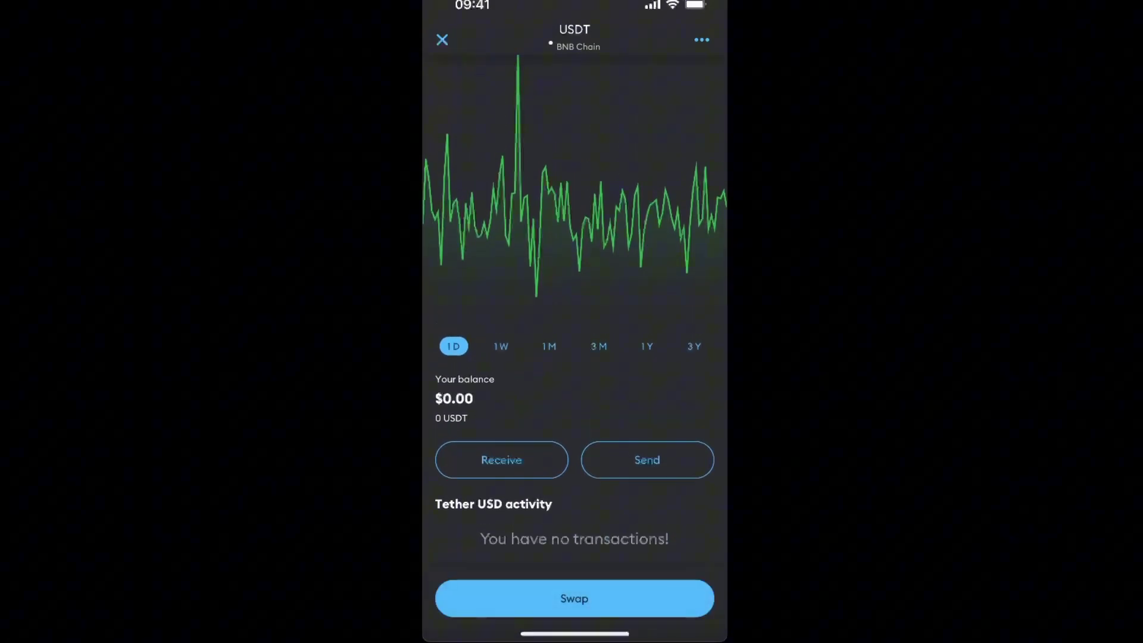
- Copy MetaMask's receiving address and paste it into Binance's withdrawal Address field
click(501, 460)
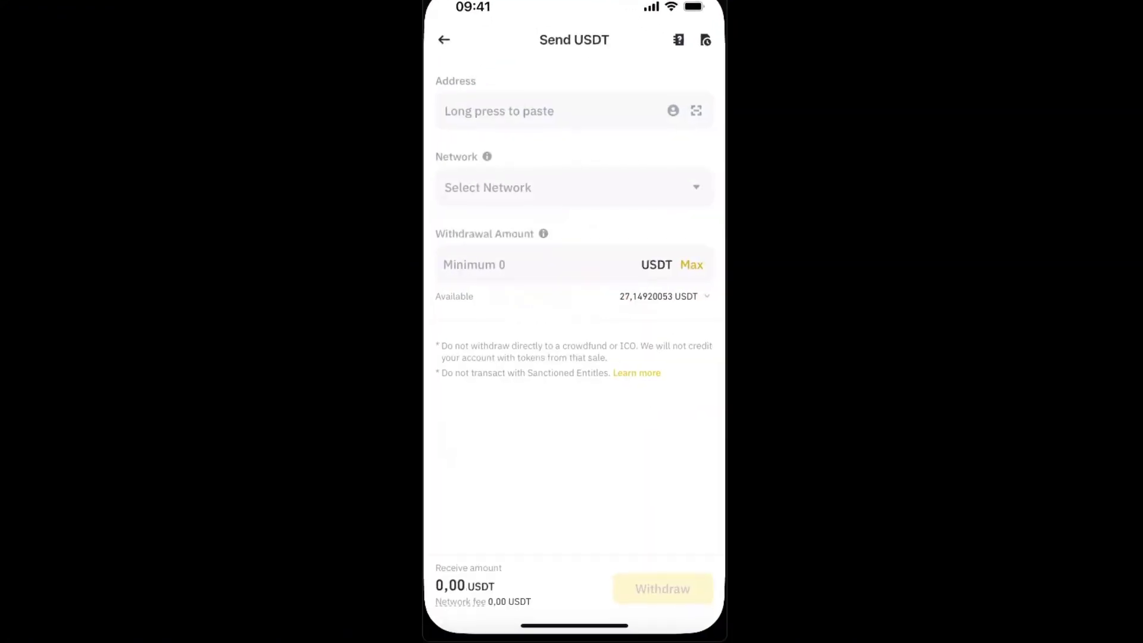
click(536, 111)
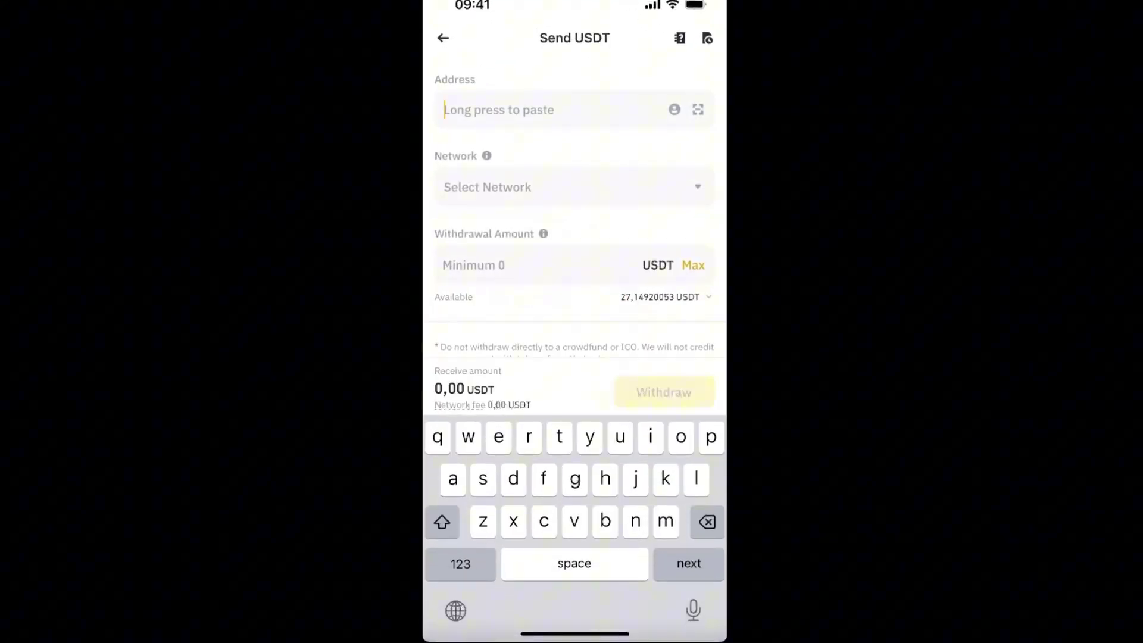
click(447, 109)
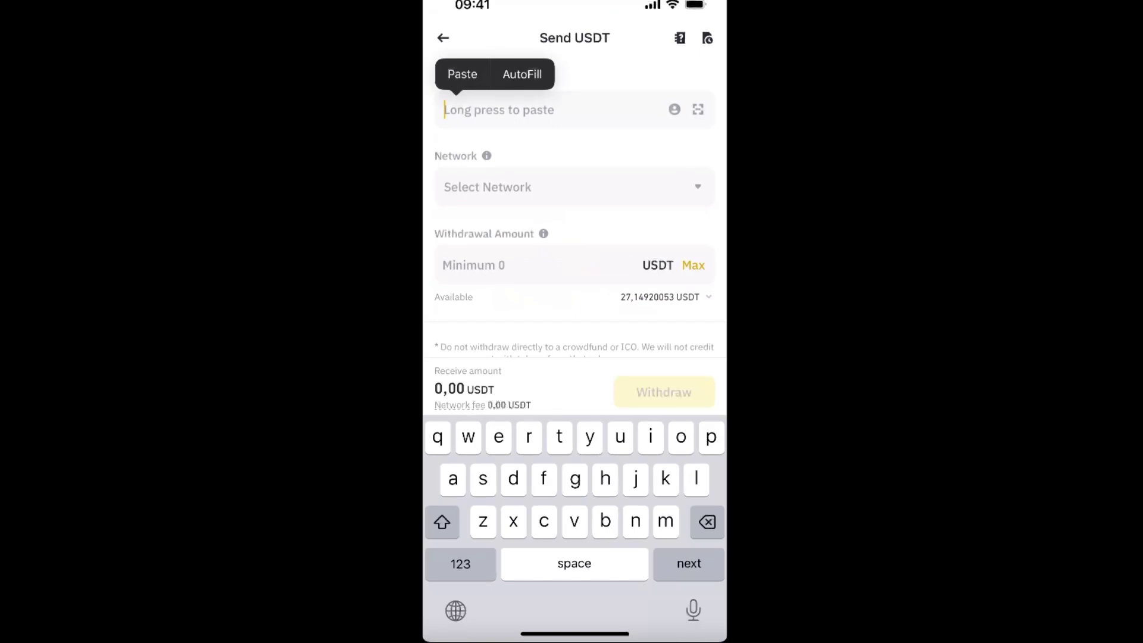
click(461, 74)
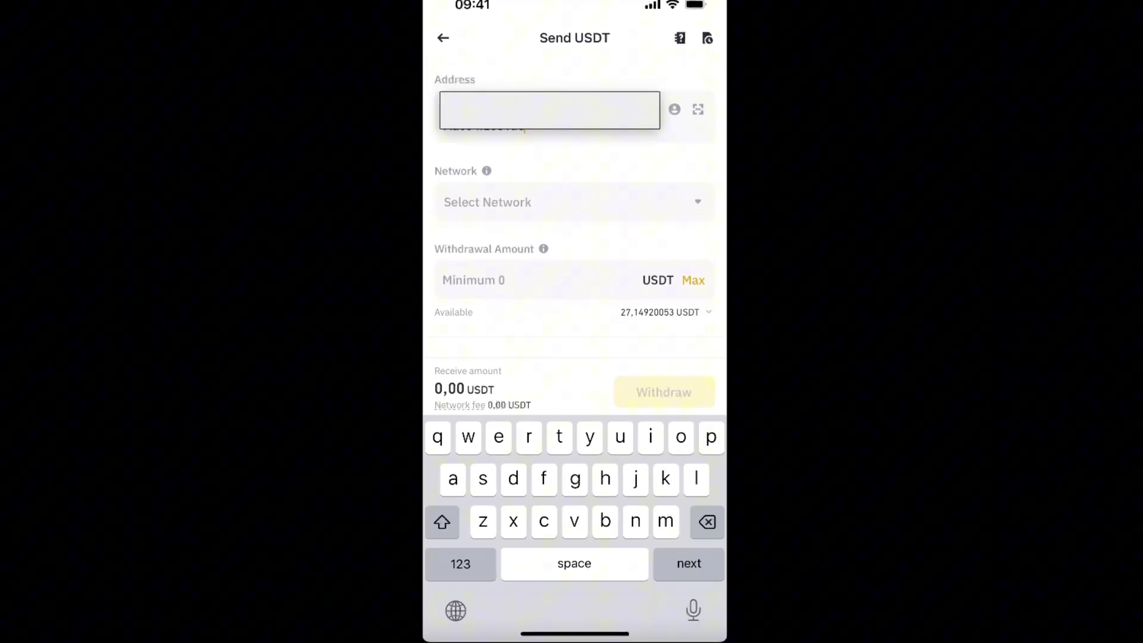
- Select the BNB Smart Chain (BEP20) network and set the maximum 27.149 USDT amount
click(572, 202)
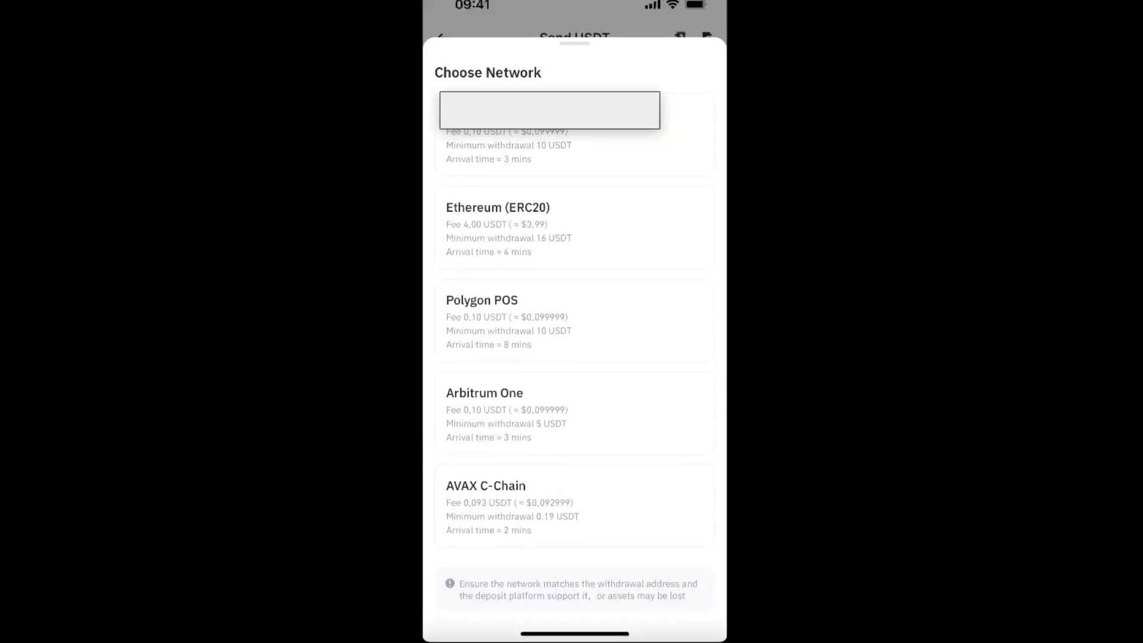
click(571, 143)
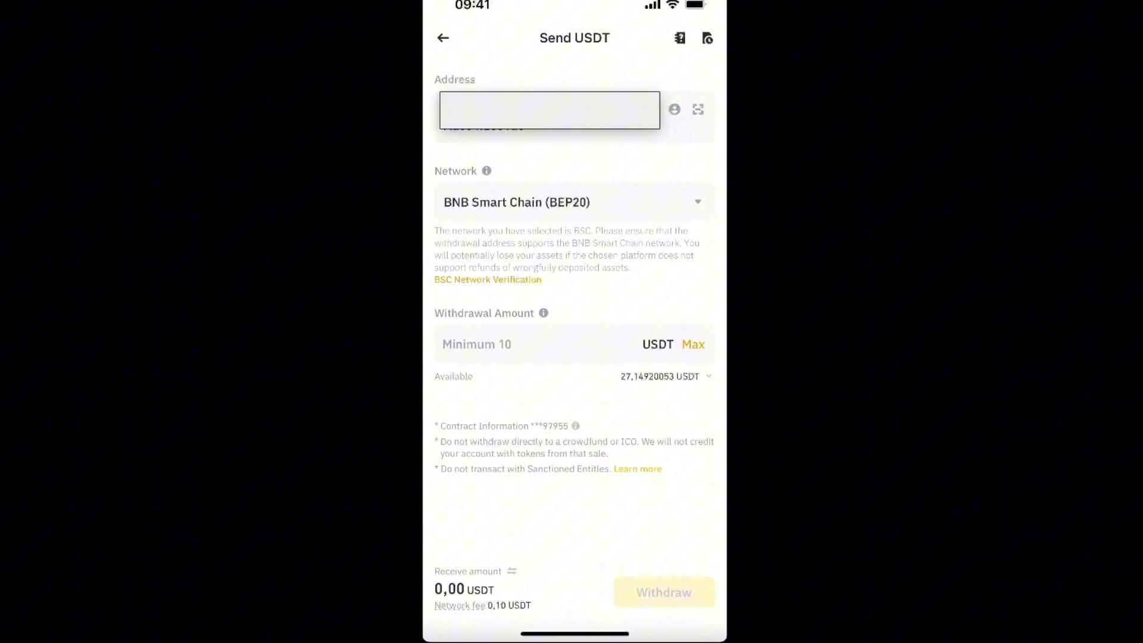
click(693, 344)
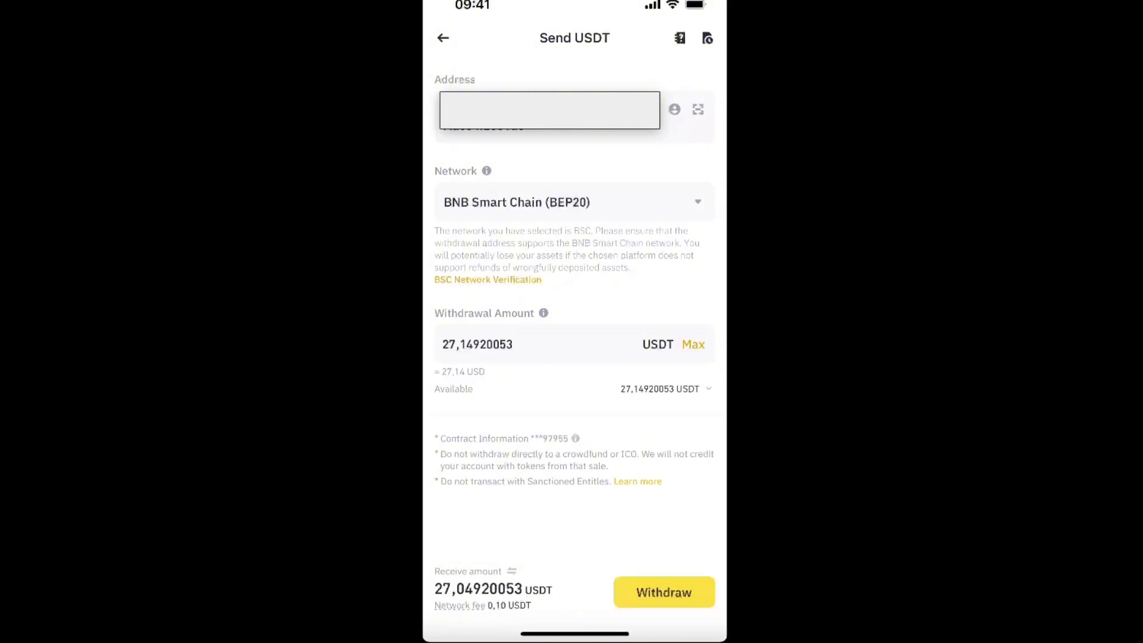